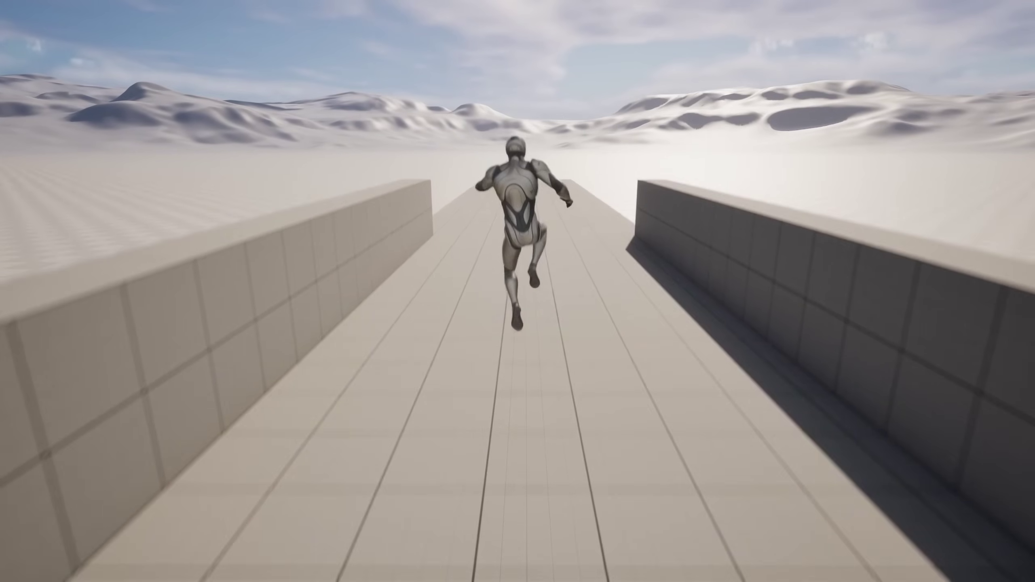
Run the character along the walled corridor and jump off its far end.
key("space")
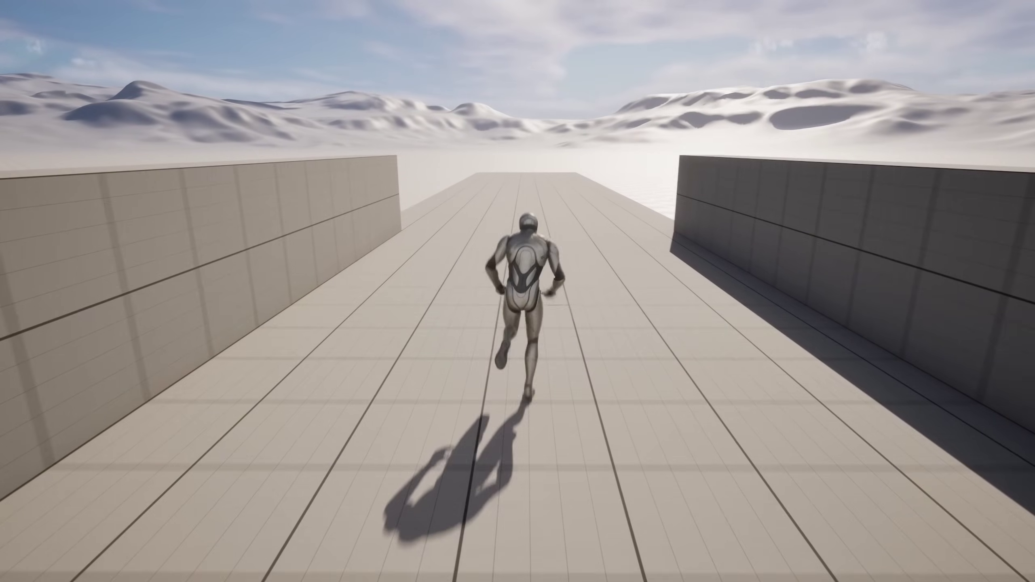
key("space")
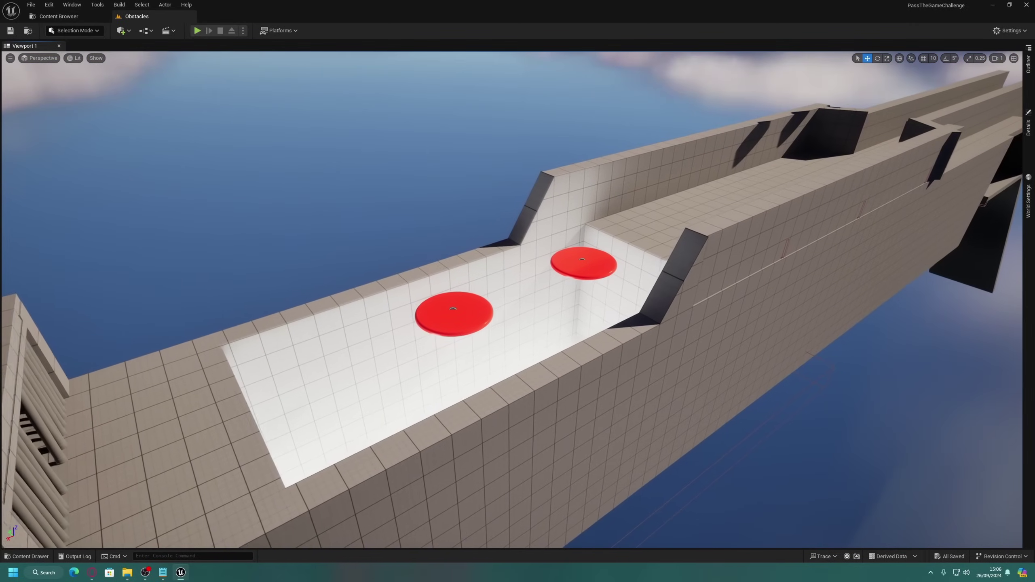
Nudge the view across the red disc pit and start a Play-in-Editor run with Alt+P.
middle_click_drag(383, 234, 375, 234)
key("alt+p")
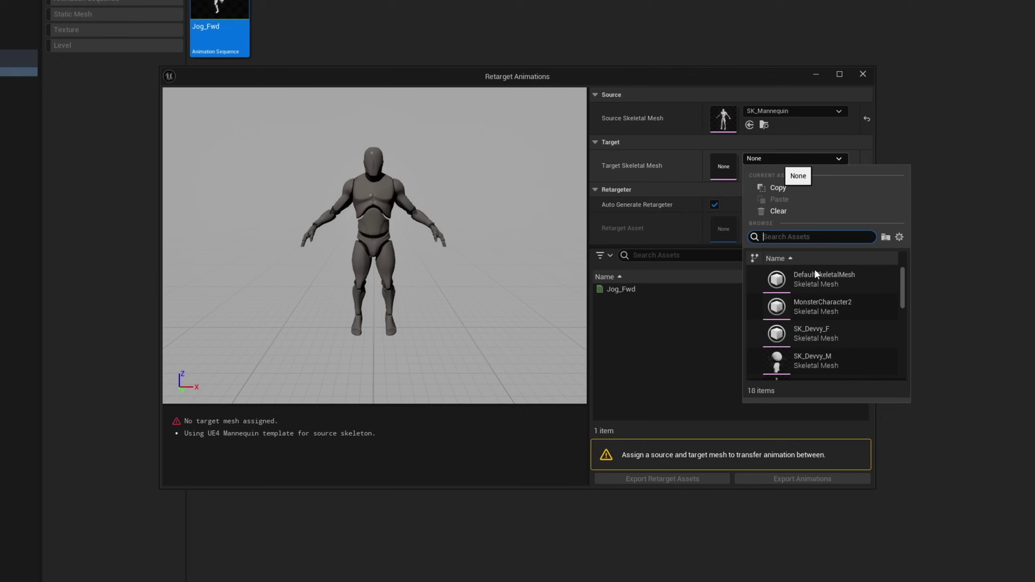
Choose SK_Devvy_M as the target skeletal mesh and select Jog_Fwd for retargeting.
left_click(827, 360)
left_click(652, 289)
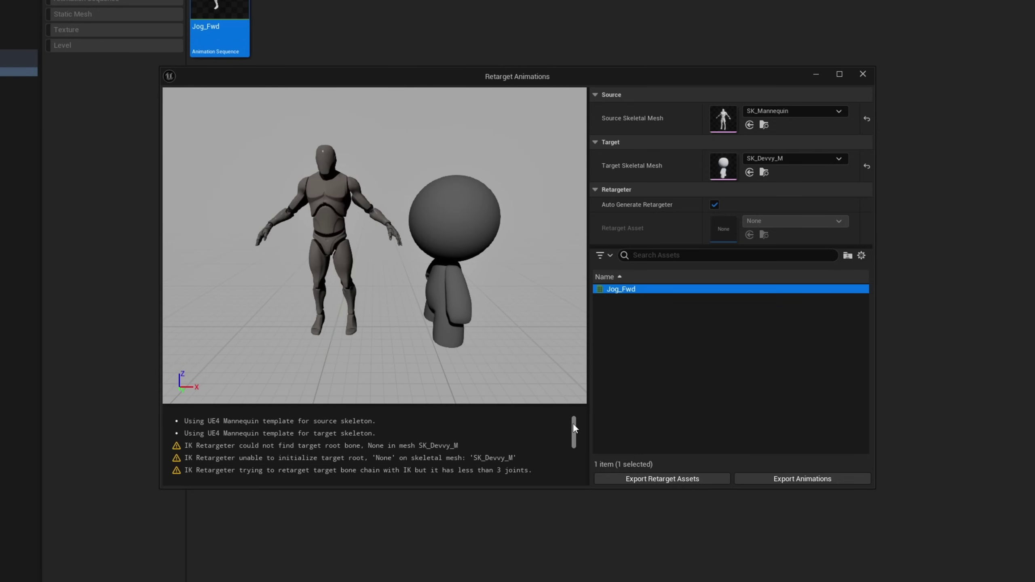
left_click_drag(572, 424, 577, 468)
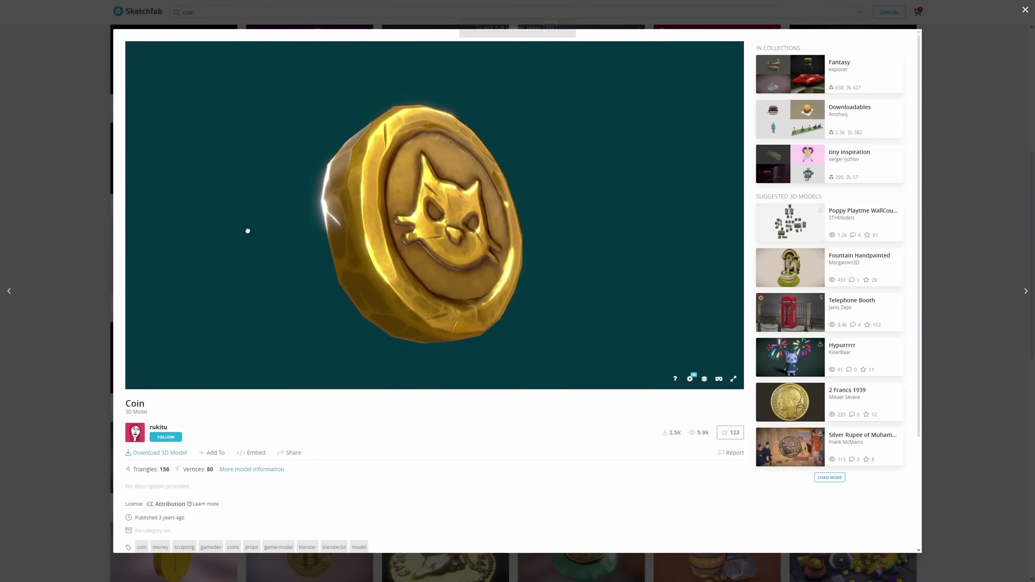
Rotate the coin mesh in the static mesh viewer to show its skull face.
left_click_drag(248, 230, 481, 249)
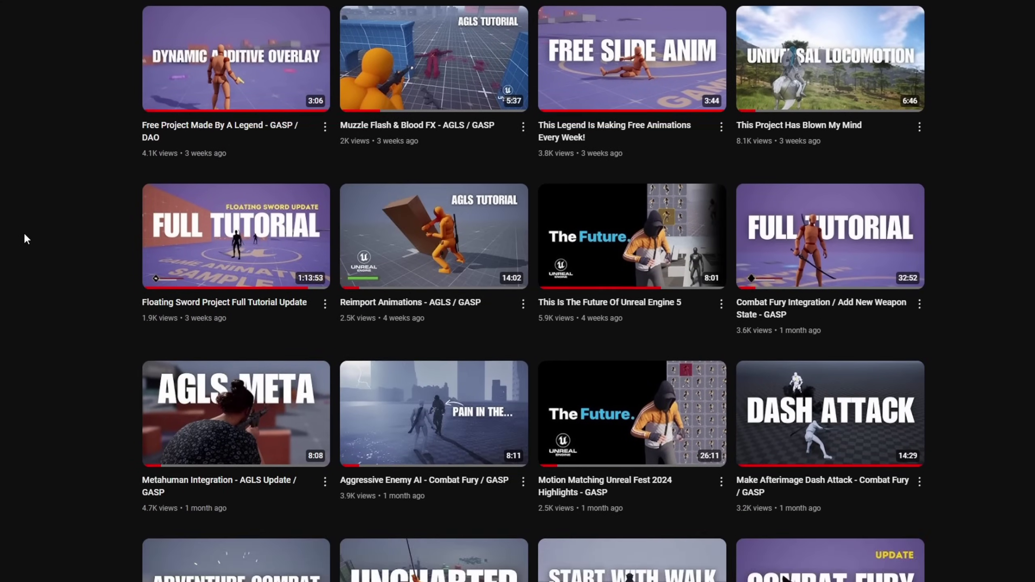
Scroll down the channel's Videos tab of Unreal Engine tutorials.
scroll(23, 235, "down", 2)
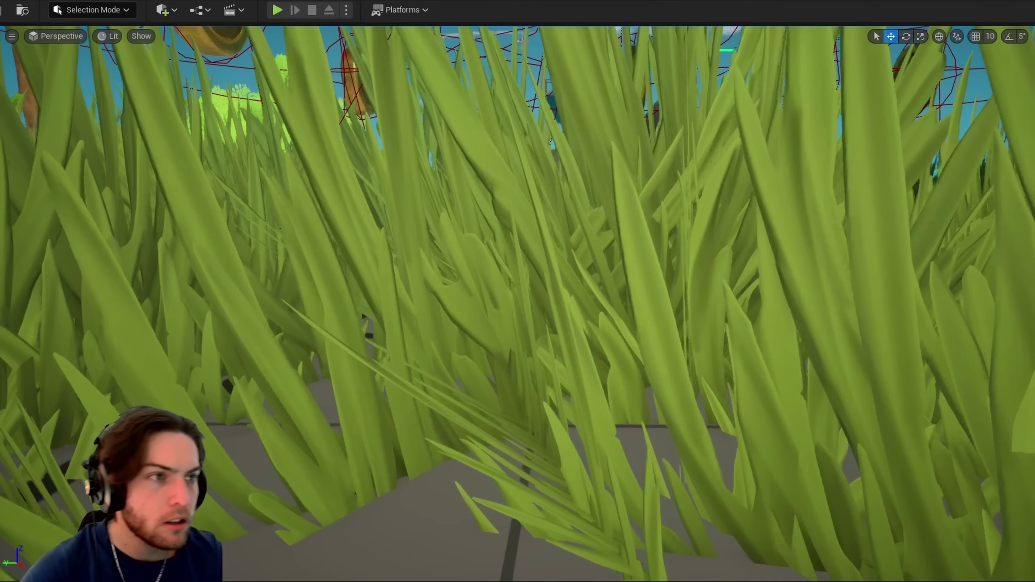
Fly the camera into the grass, playtest the red platform climb, then stop and return to Player Start.
scroll(517, 301, "down", 10)
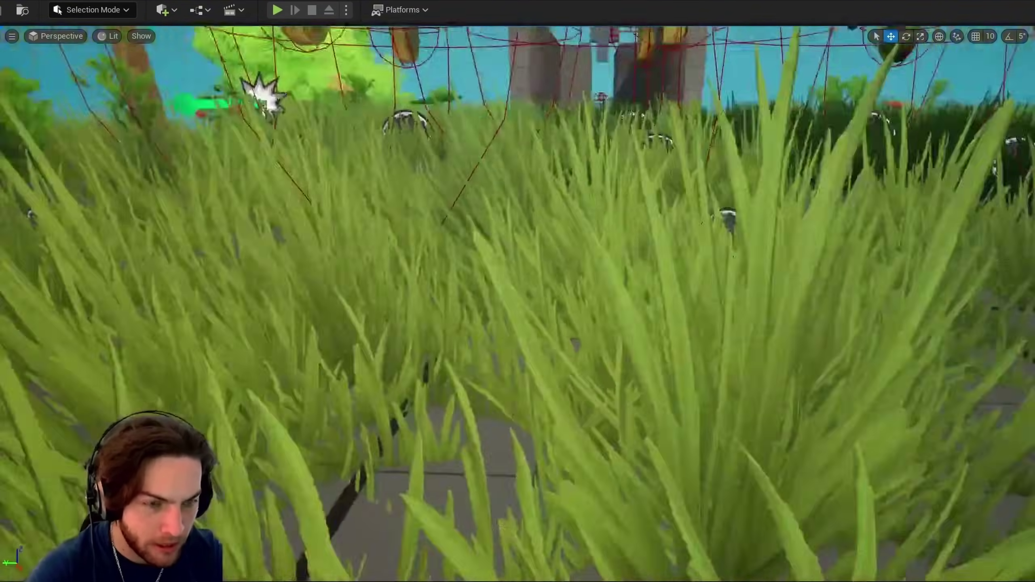
scroll(518, 286, "down", 6)
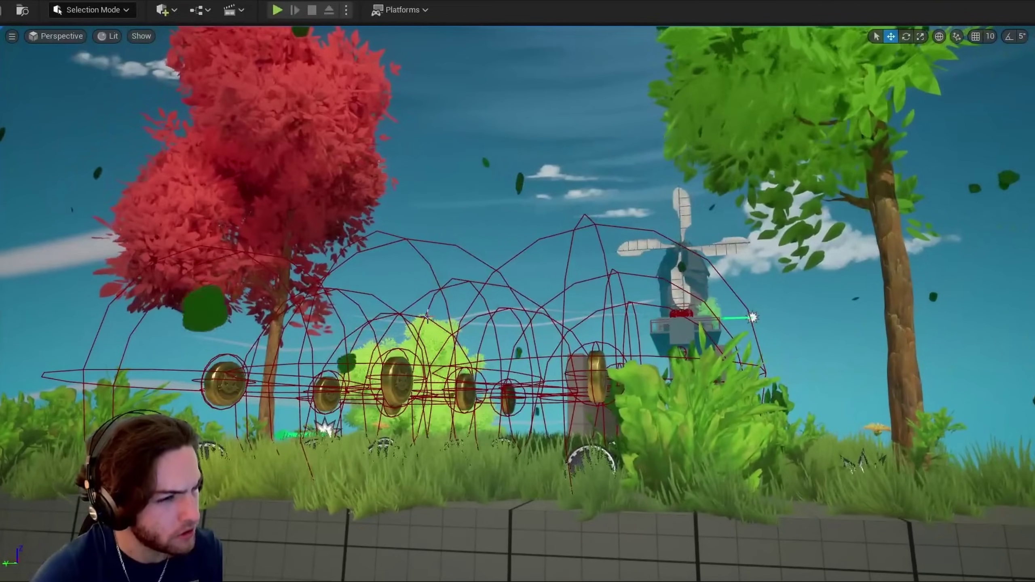
right_click_drag(517, 291, 358, 256)
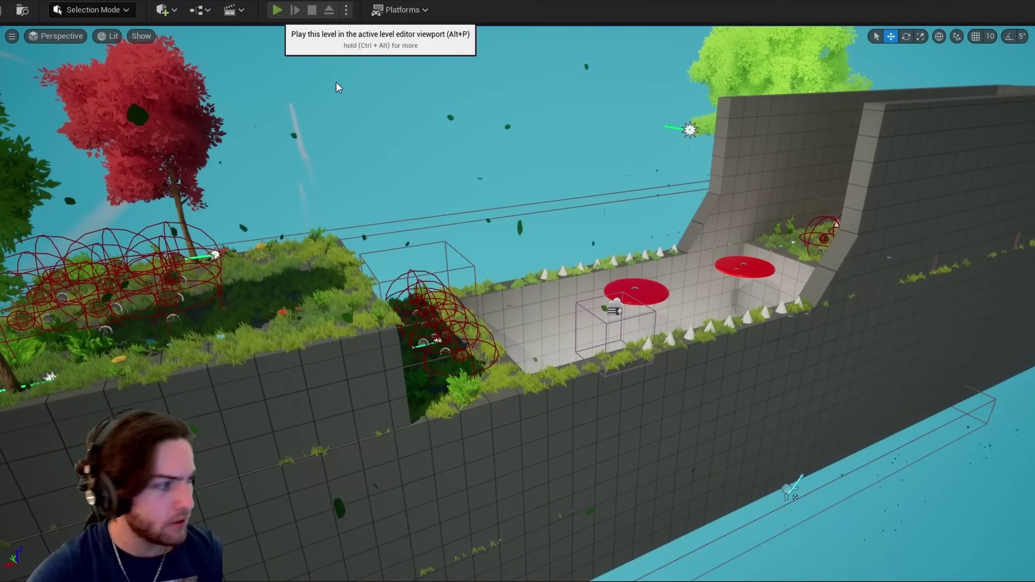
key("alt+p")
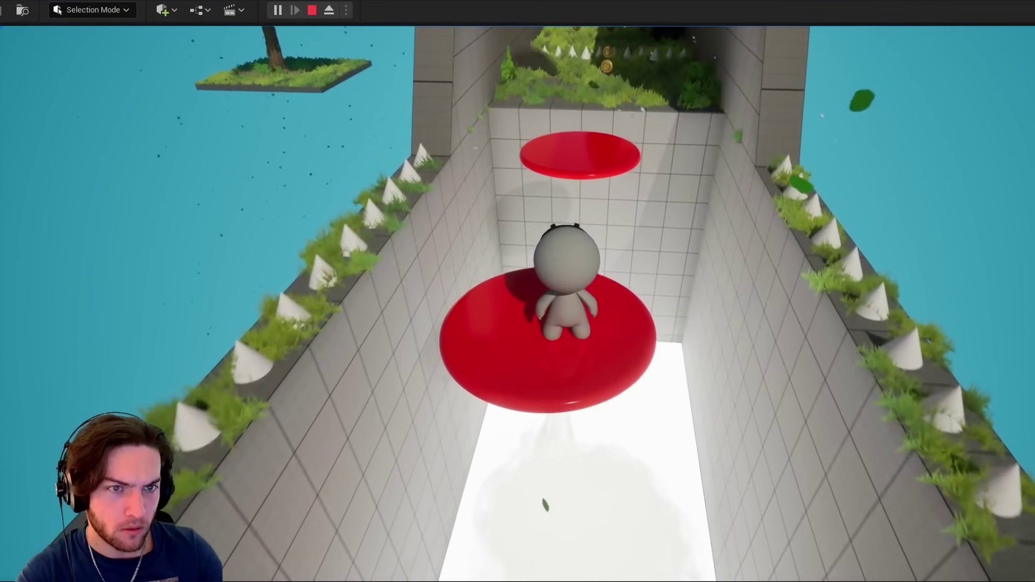
key("Escape")
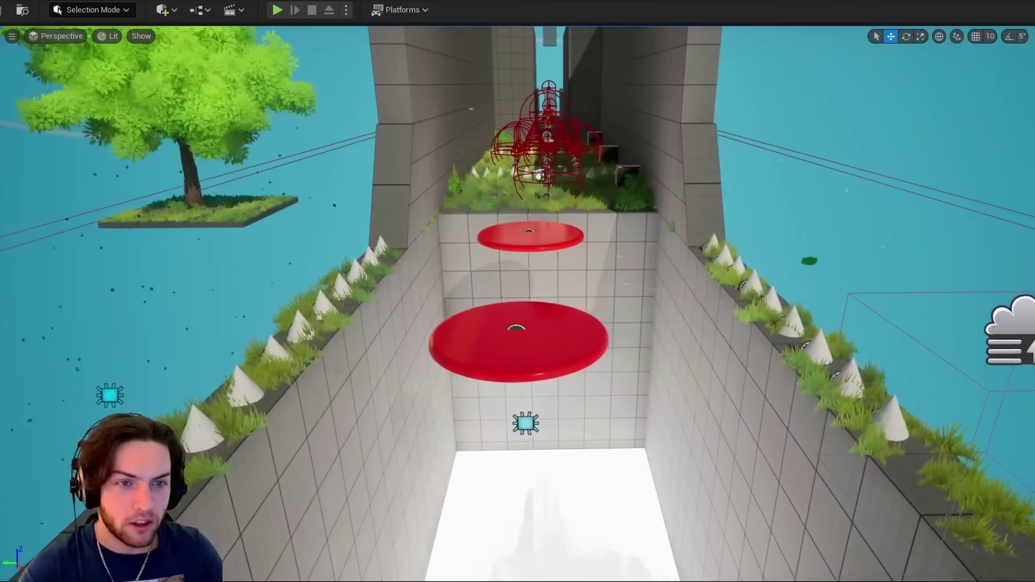
right_click_drag(518, 291, 476, 269)
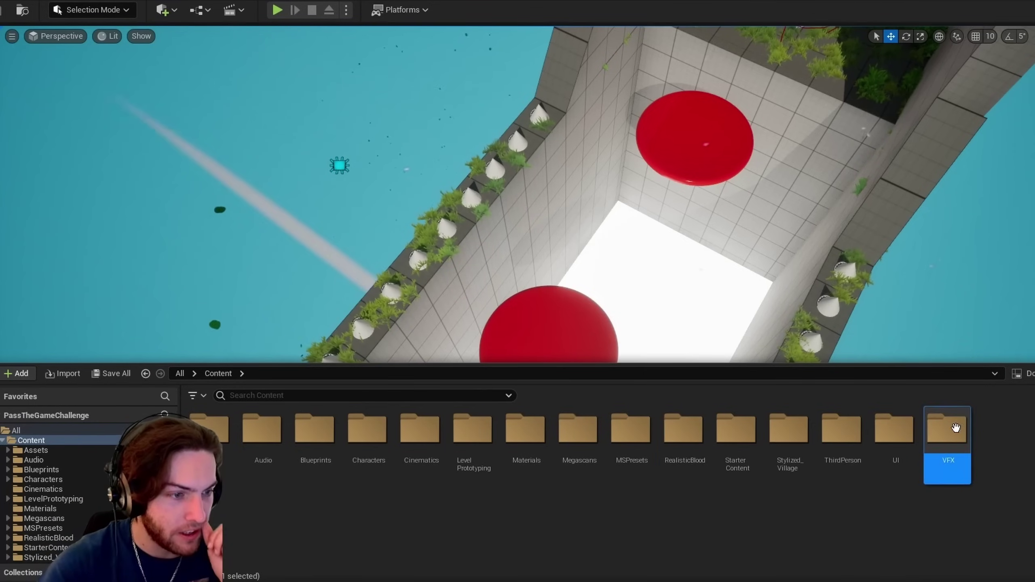
Open the VFX folder and bring up the Content Drawer on it.
double_click(964, 420)
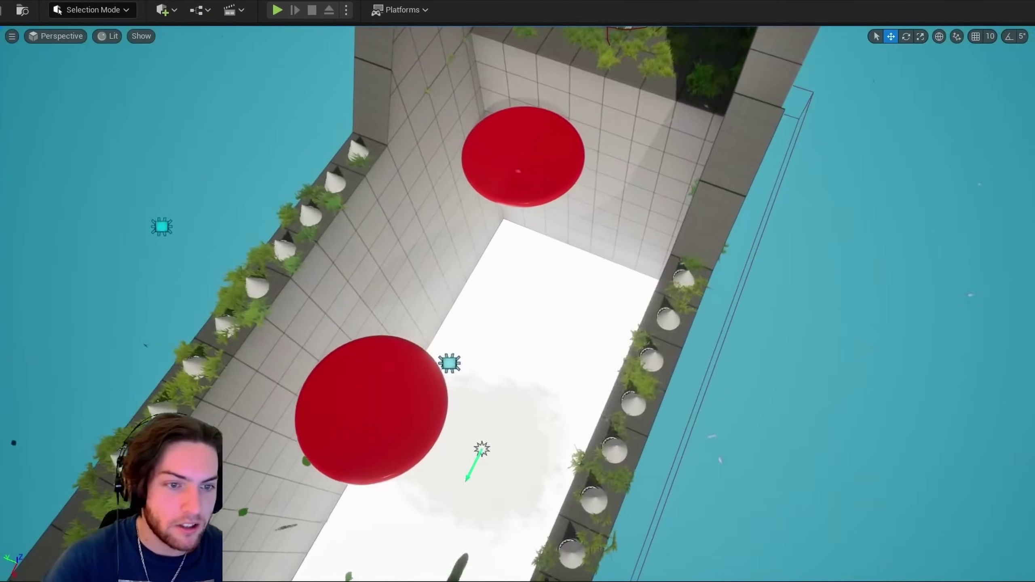
key("ctrl+space")
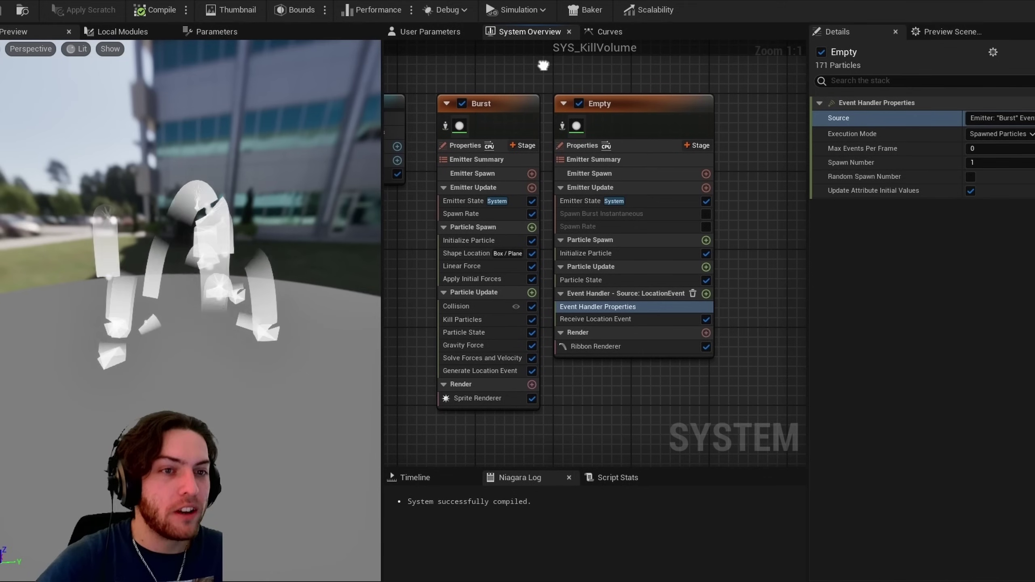
Nudge the SYS_KillVolume emitter graph view and open, then dismiss, its add-emitter options.
right_click_drag(543, 66, 543, 63)
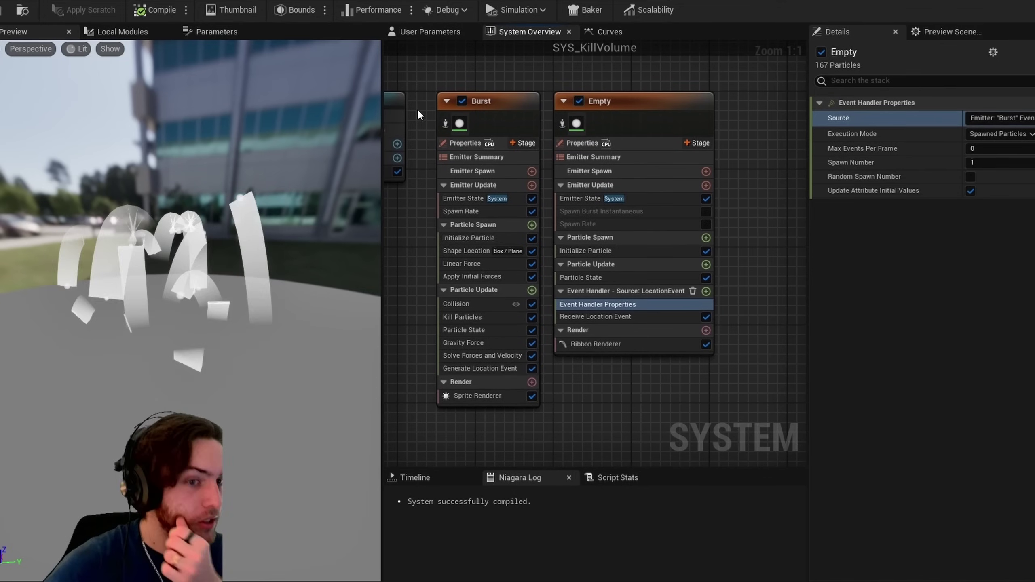
right_click_drag(417, 108, 418, 106)
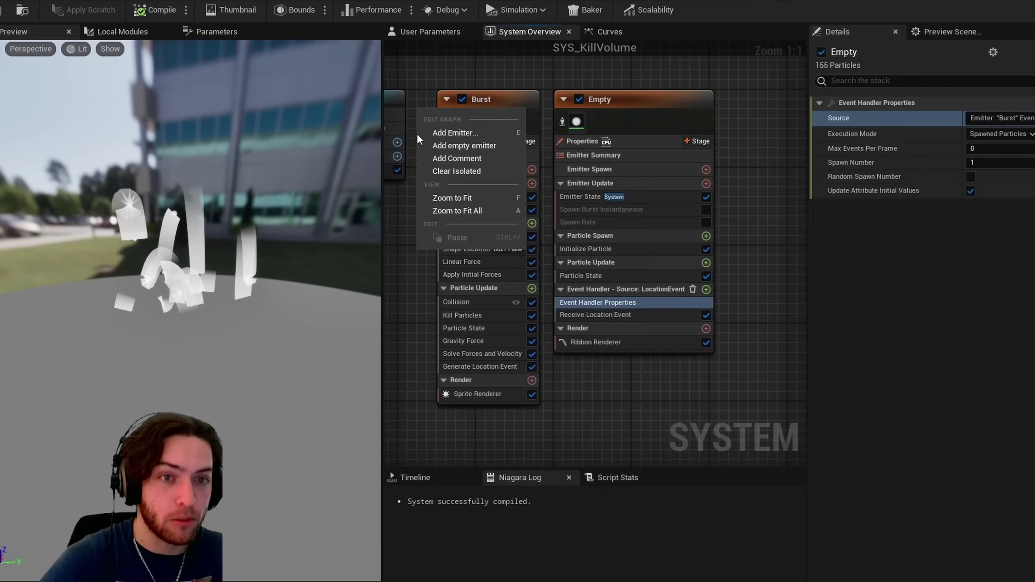
left_click(421, 72)
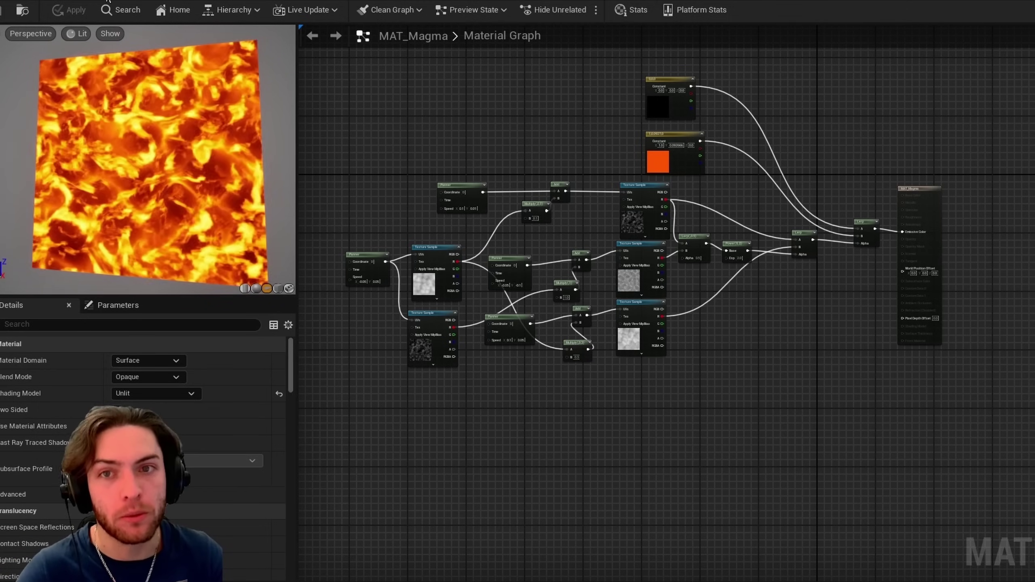
Focus on the SM_Cube19 lava floor, try a small scale change and undo it.
left_click(108, 1)
key("f")
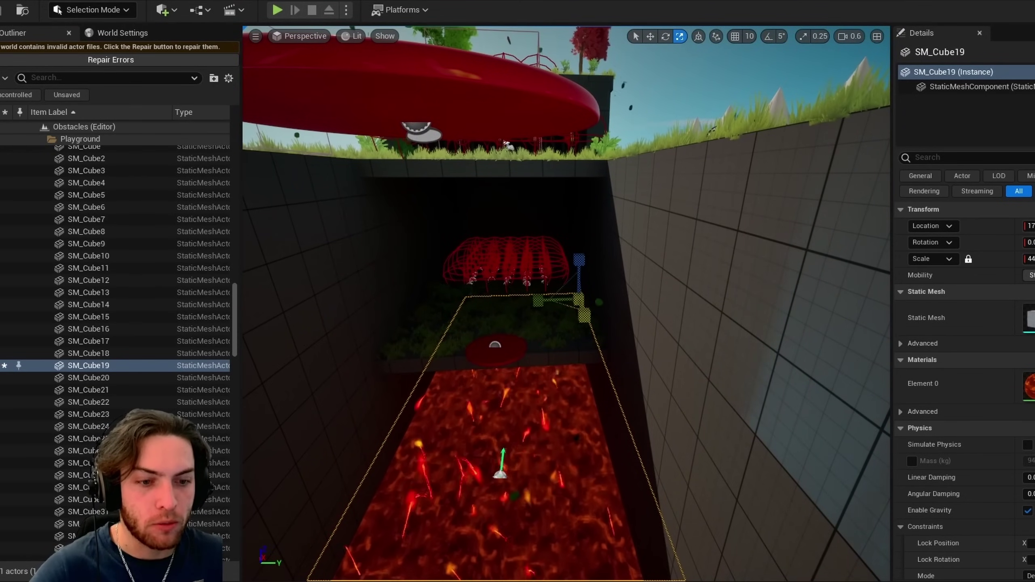
left_click_drag(582, 323, 578, 320)
key("ctrl+z")
right_click_drag(555, 360, 522, 404)
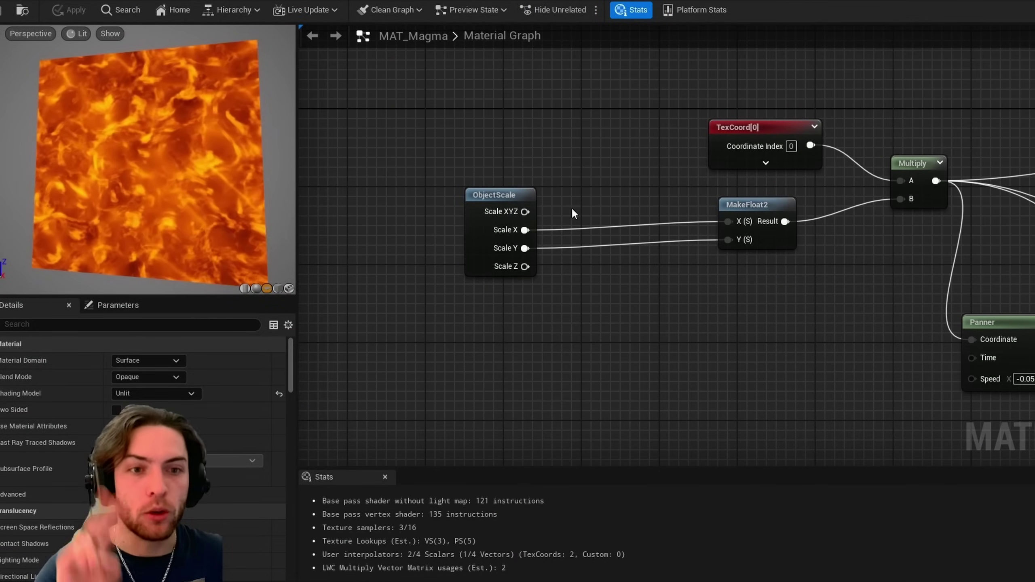
Move ObjectScale and TexCoord[0] beside MakeFloat2, then stretch the lava floor to X scale 46.
left_click_drag(483, 194, 610, 194)
right_click_drag(610, 194, 330, 217)
left_click_drag(453, 147, 384, 136)
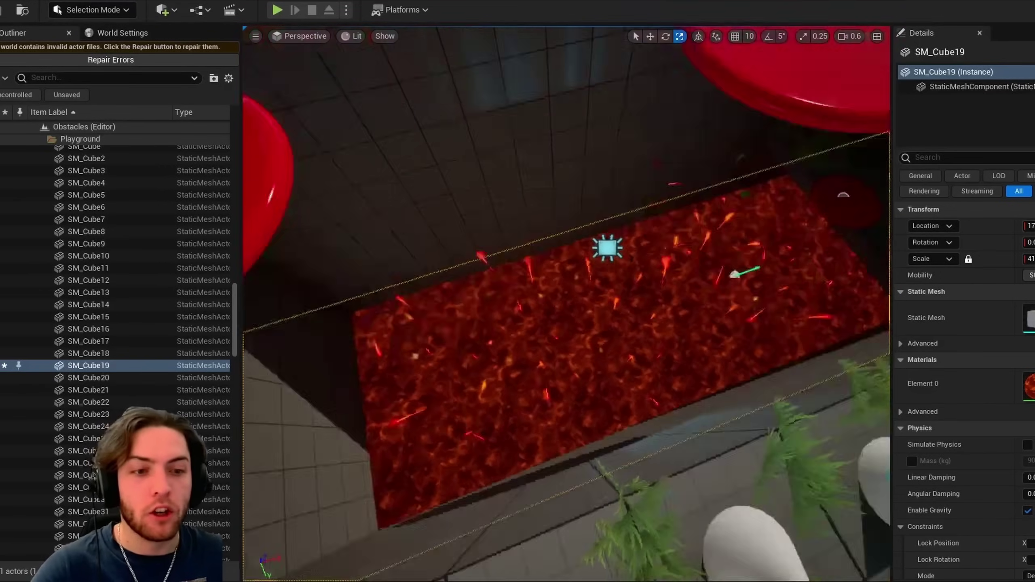
right_click_drag(786, 176, 785, 177)
left_click_drag(786, 176, 809, 154)
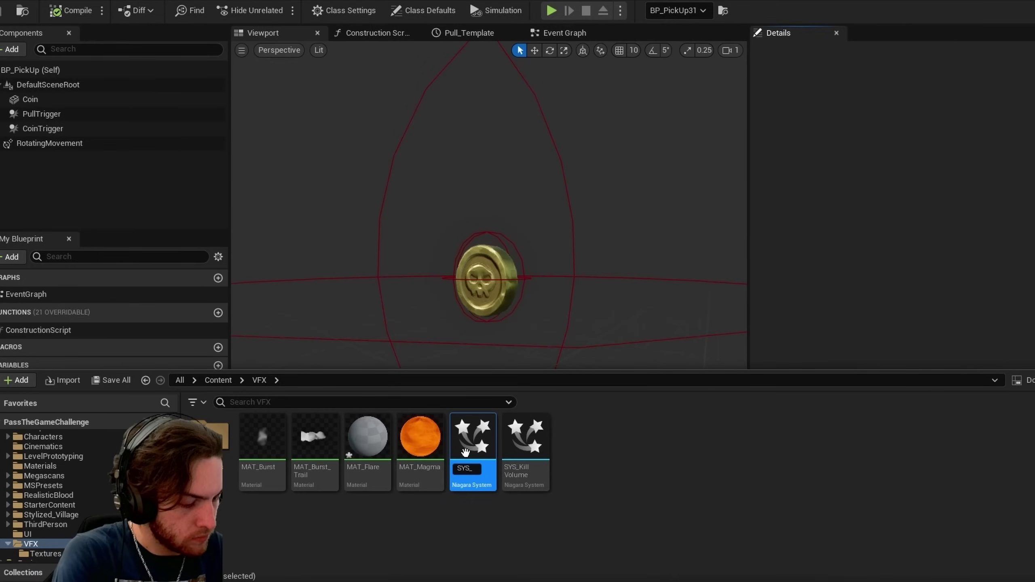
Open SYS_Flare and add an Empty emitter to the system.
double_click(481, 454)
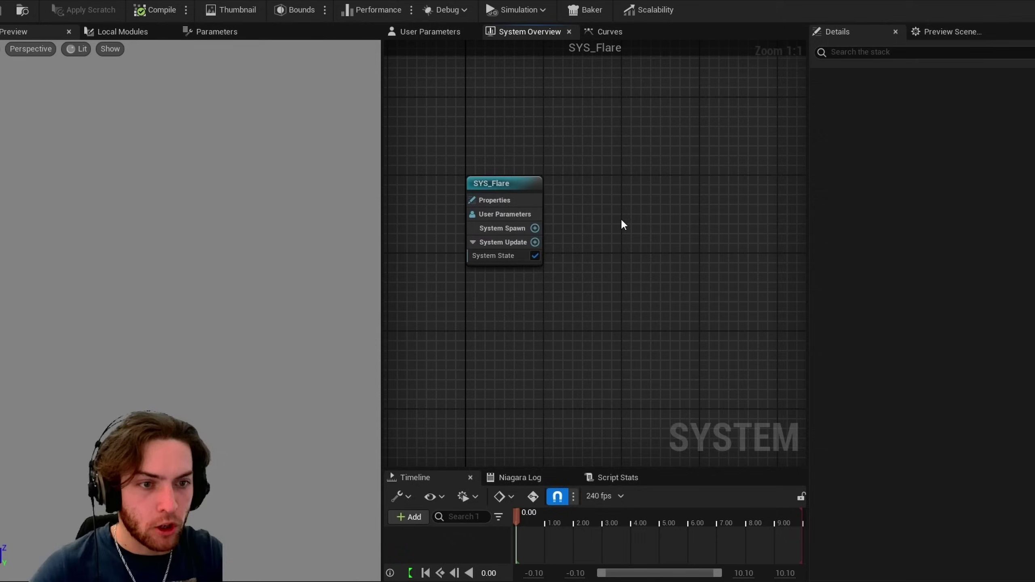
left_click(517, 118)
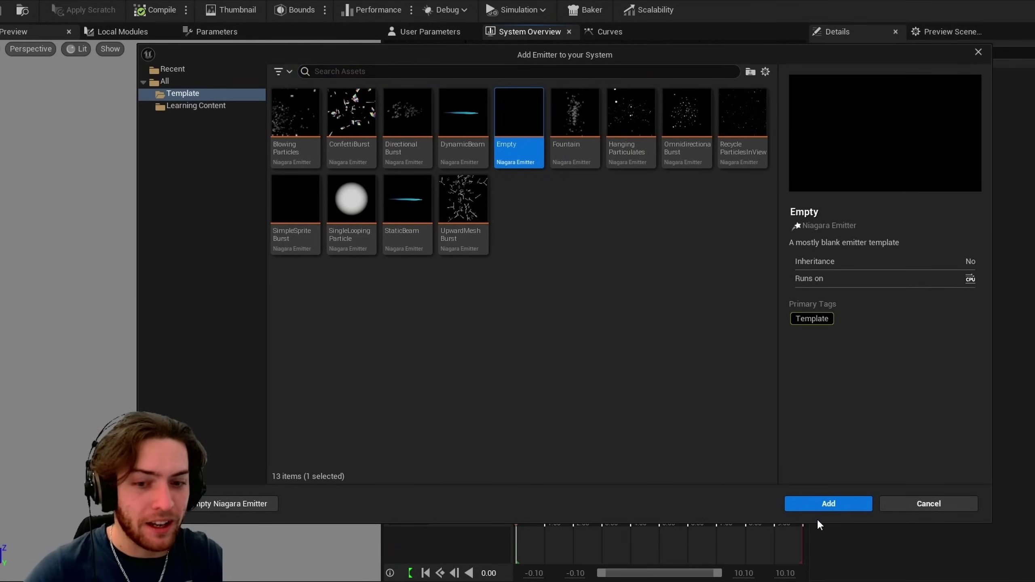
left_click(829, 504)
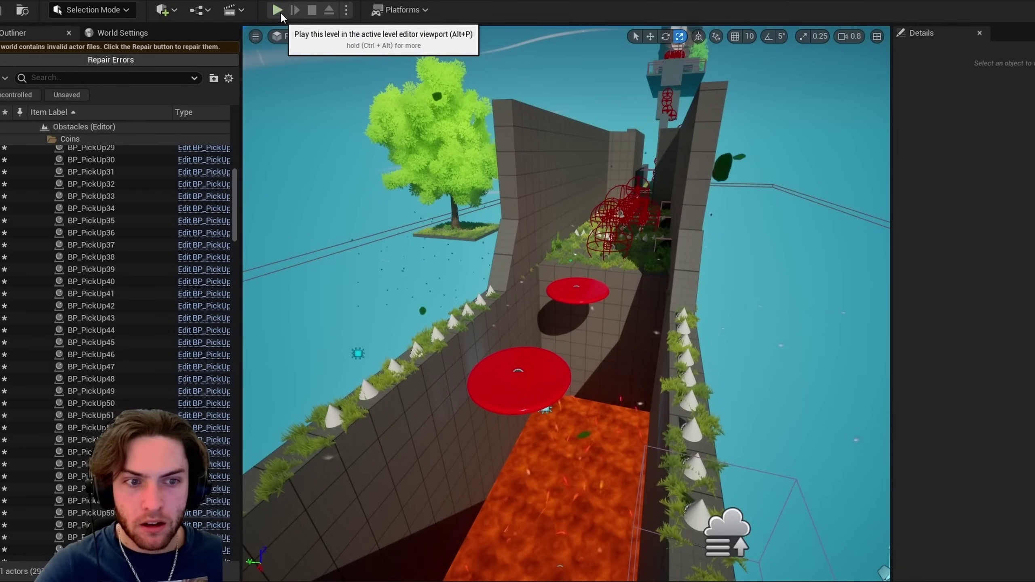
Play the level in the editor to test the sparkling coins.
key("alt+p")
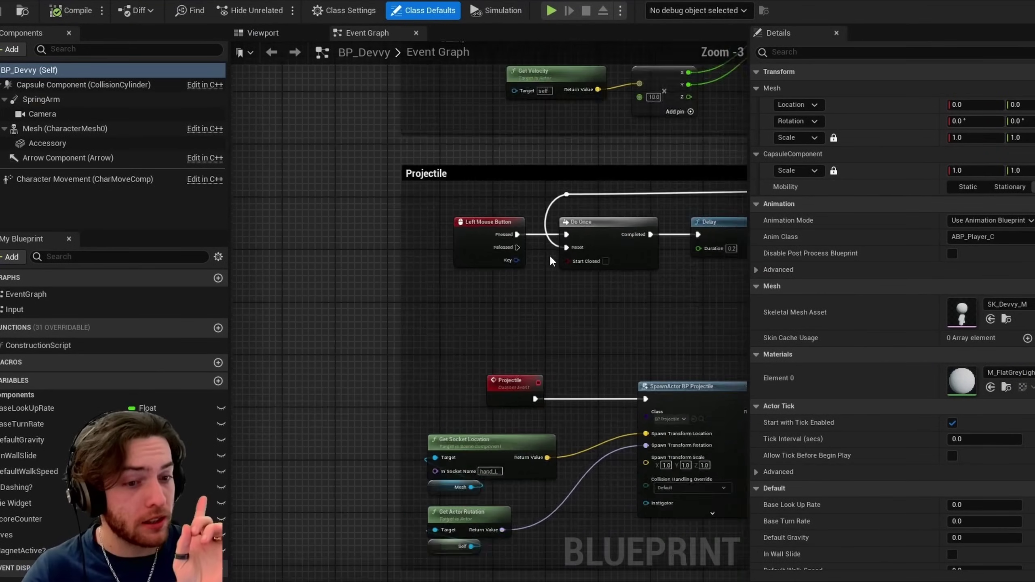
scroll(550, 261, "down", 2)
scroll(497, 289, "up", 3)
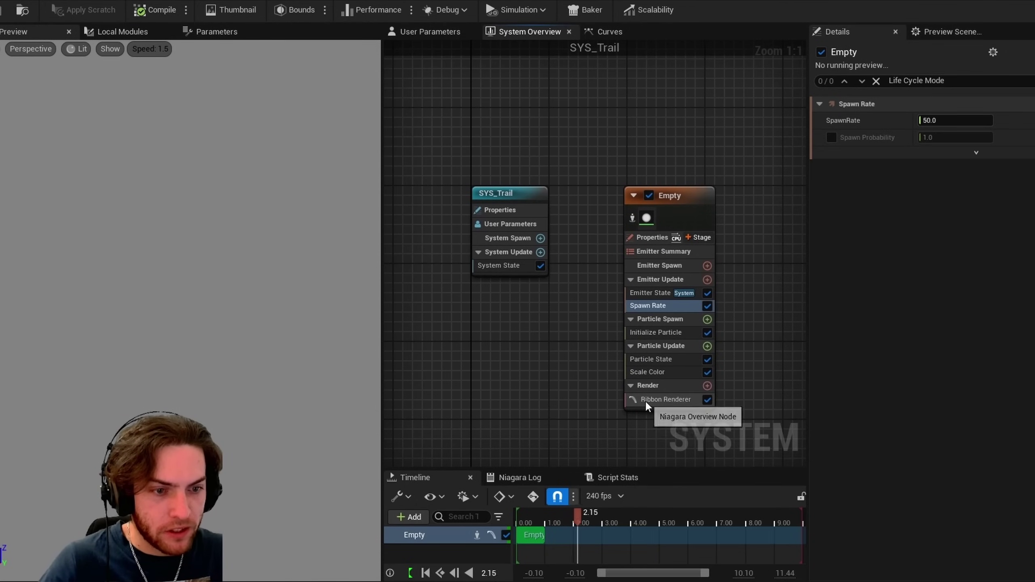
Add a module to SYS_Trail's Particle Update stage, searching for 'scale ro'.
left_click(707, 346)
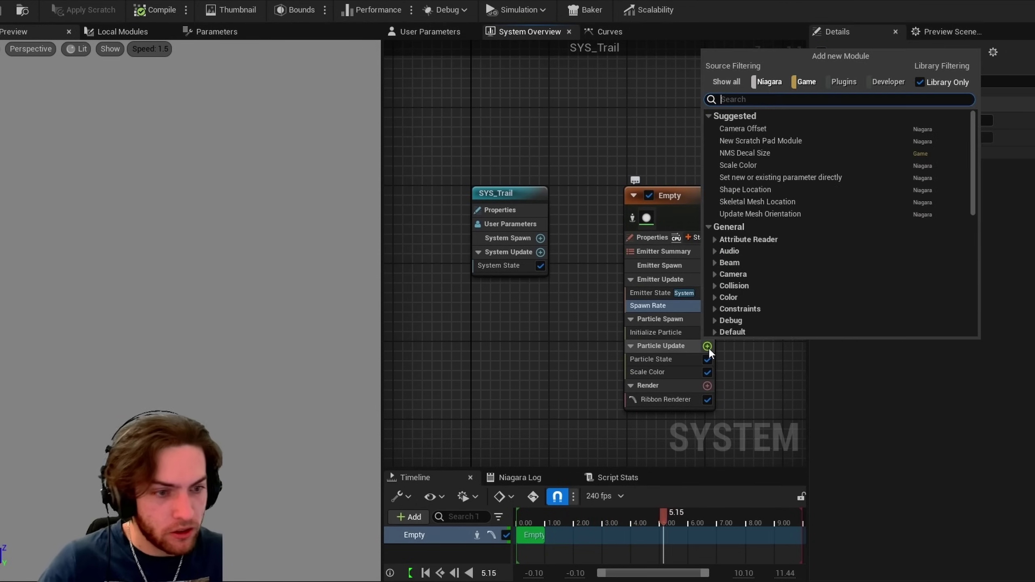
type("scale")
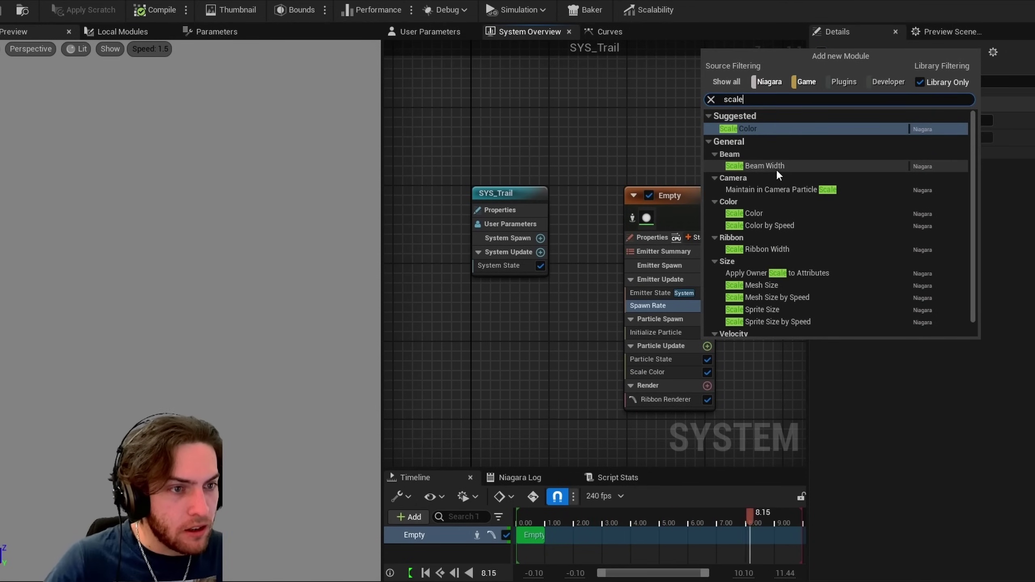
type(" ro")
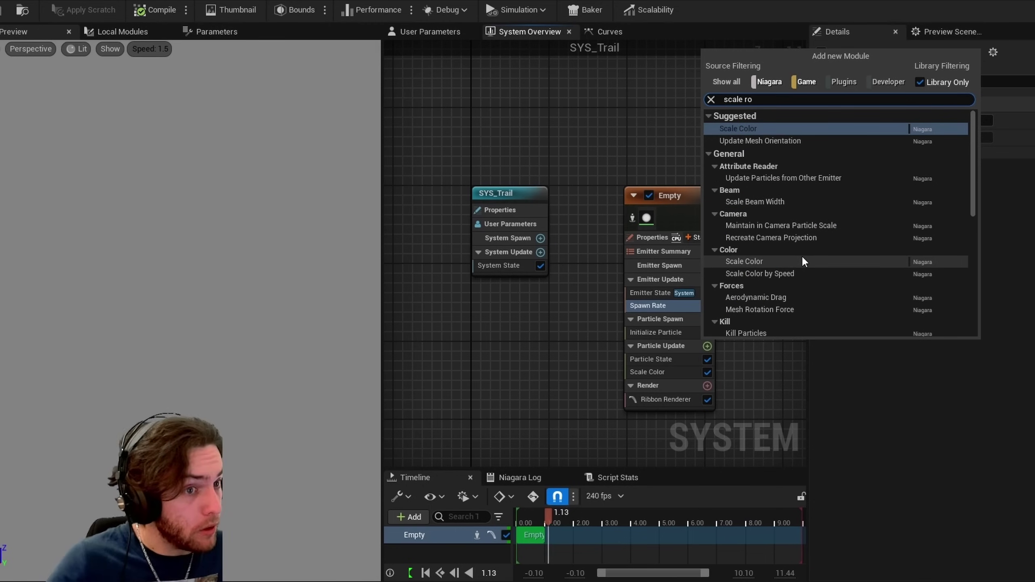
scroll(807, 245, "down", 5)
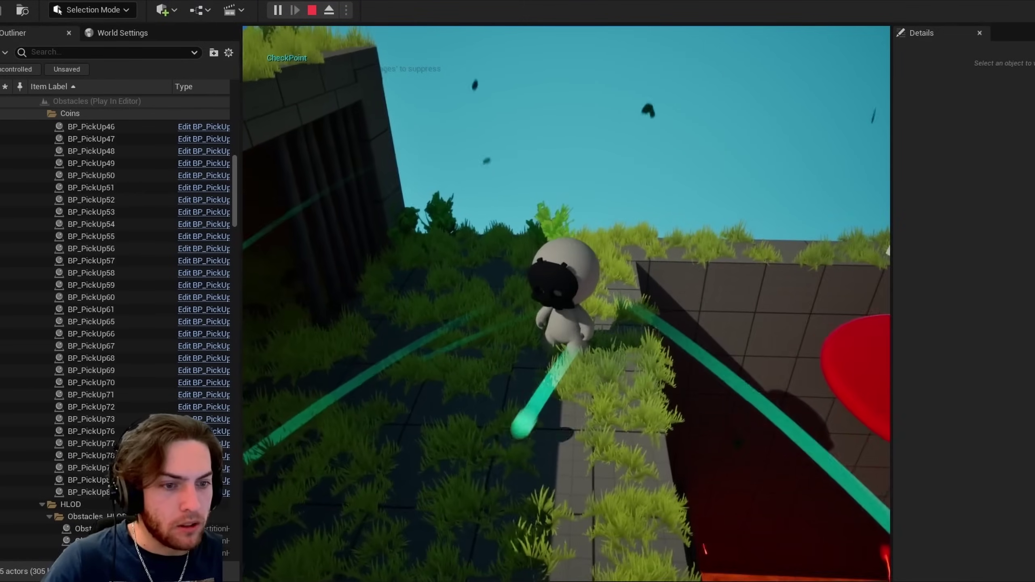
Jump across the lava, stop the play session and orbit around the platform.
key("w")
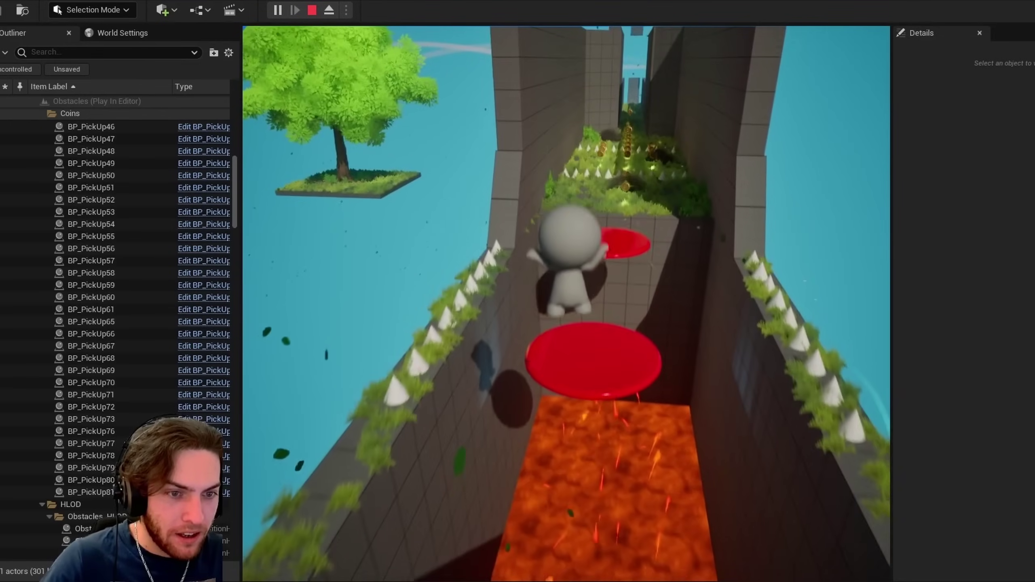
key("Escape")
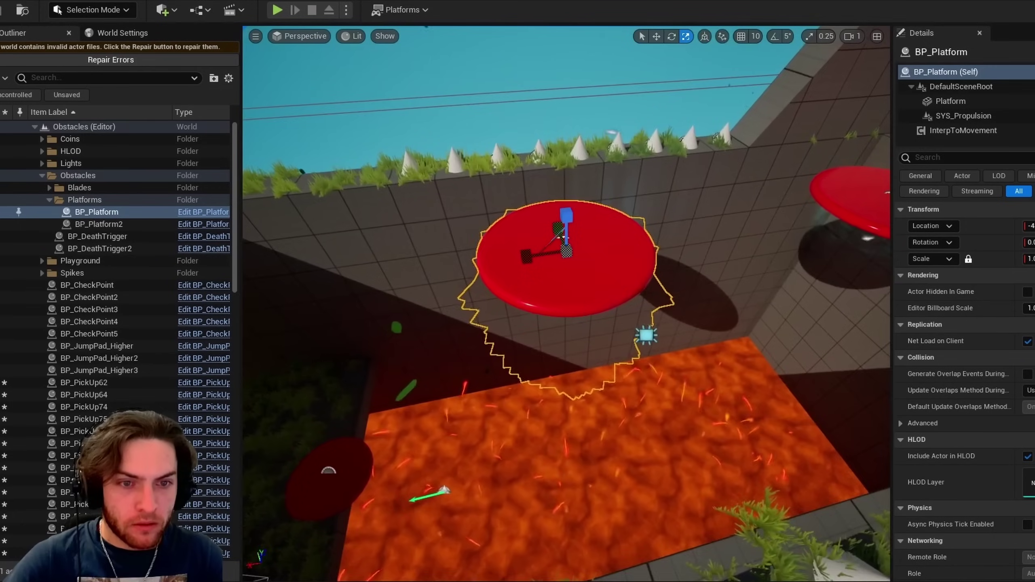
left_click_drag(490, 228, 491, 292, "alt")
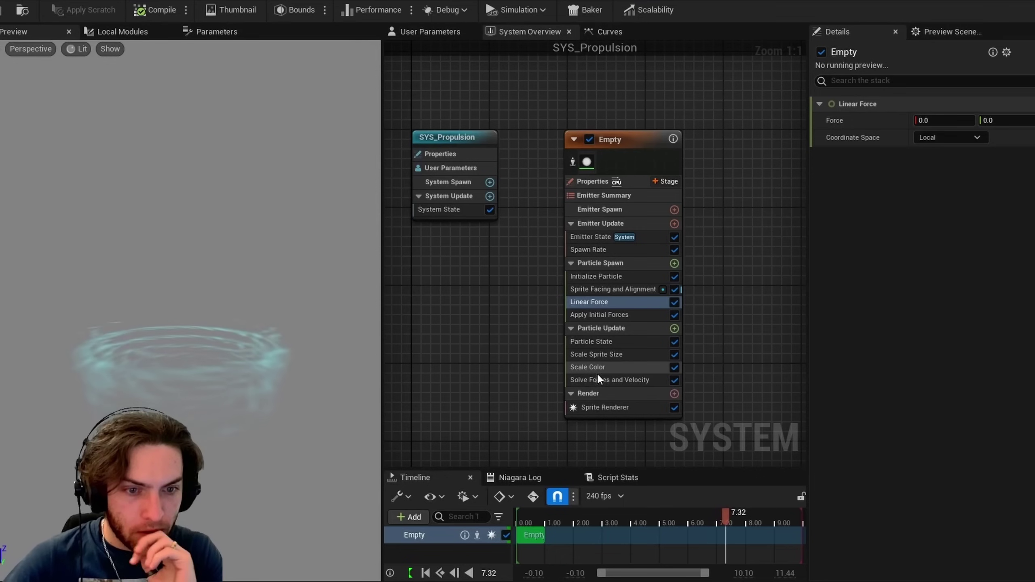
Make a Scale Color gradient stop cyan in SYS_Propulsion and save the effect.
left_click(597, 369)
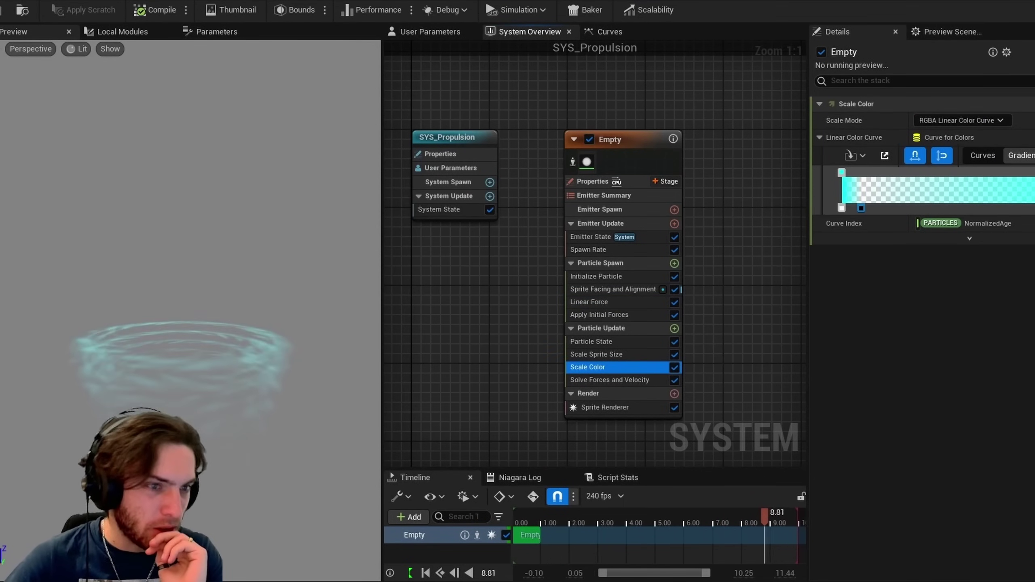
double_click(861, 208)
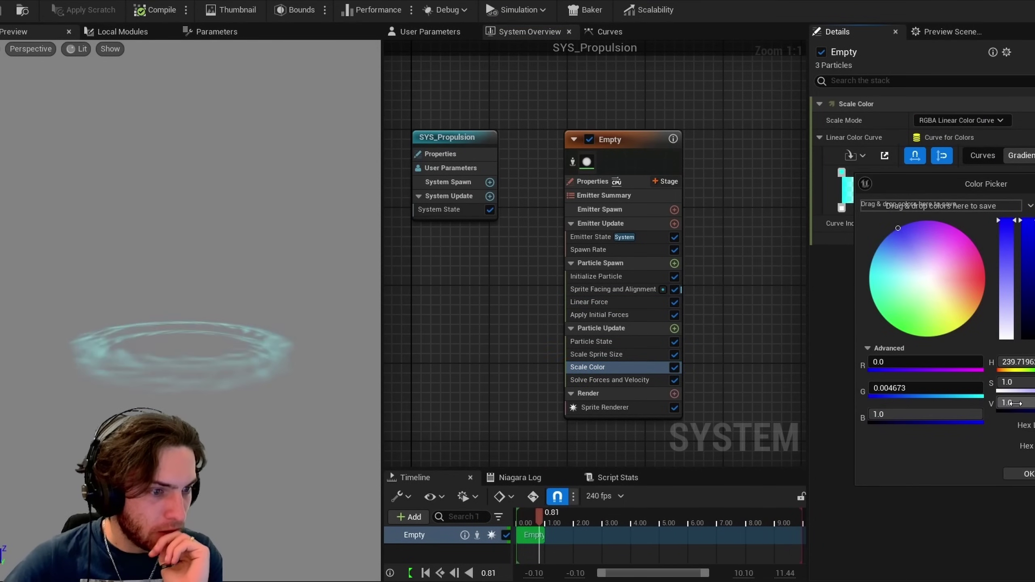
left_click(1025, 474)
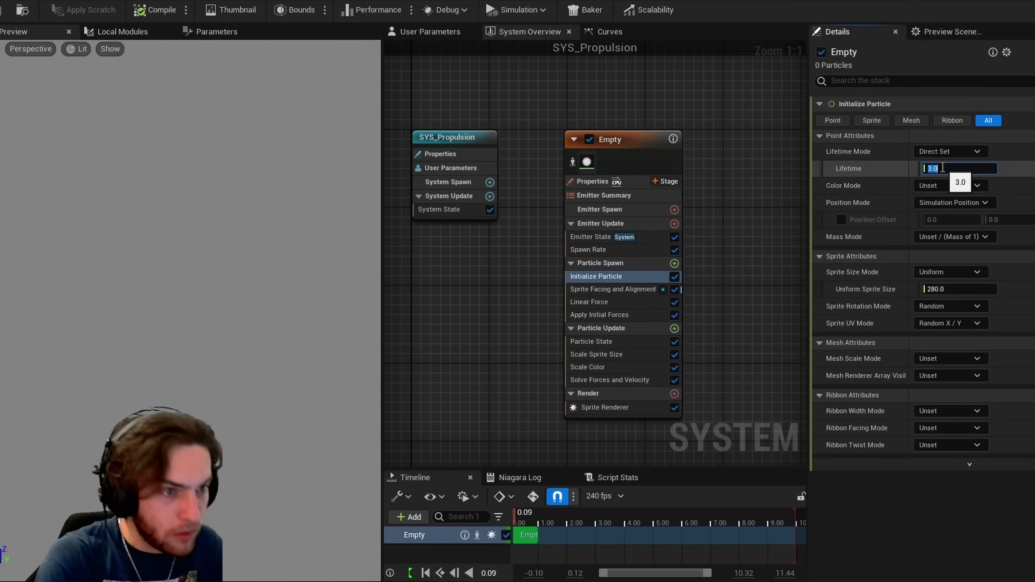
key("ctrl+s")
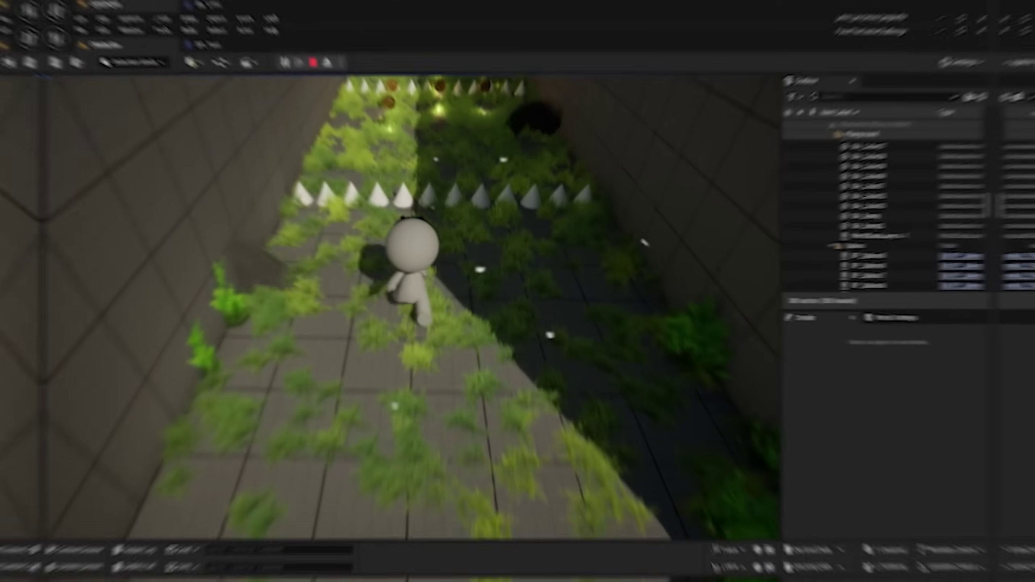
Run along the grassy corridor and across the platform collecting coins.
key("w")
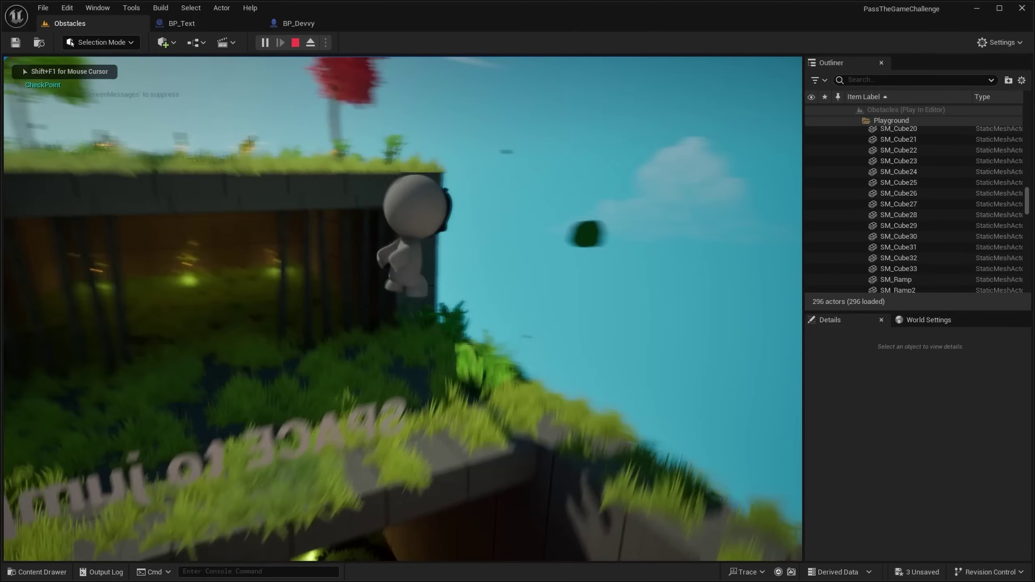
key("w")
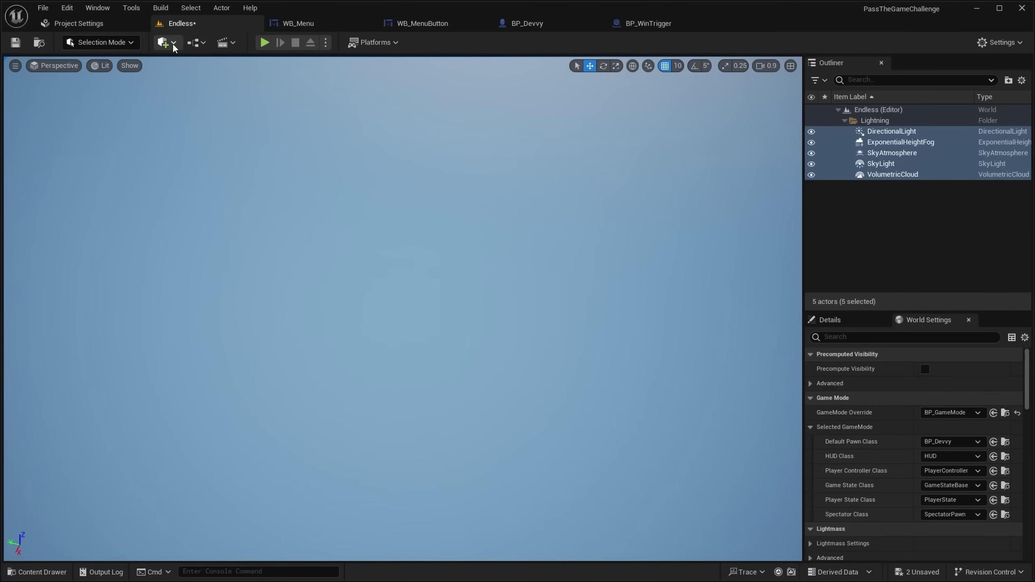
Place a cube in the Endless level and playtest jumping between spawning platforms.
left_click(172, 43)
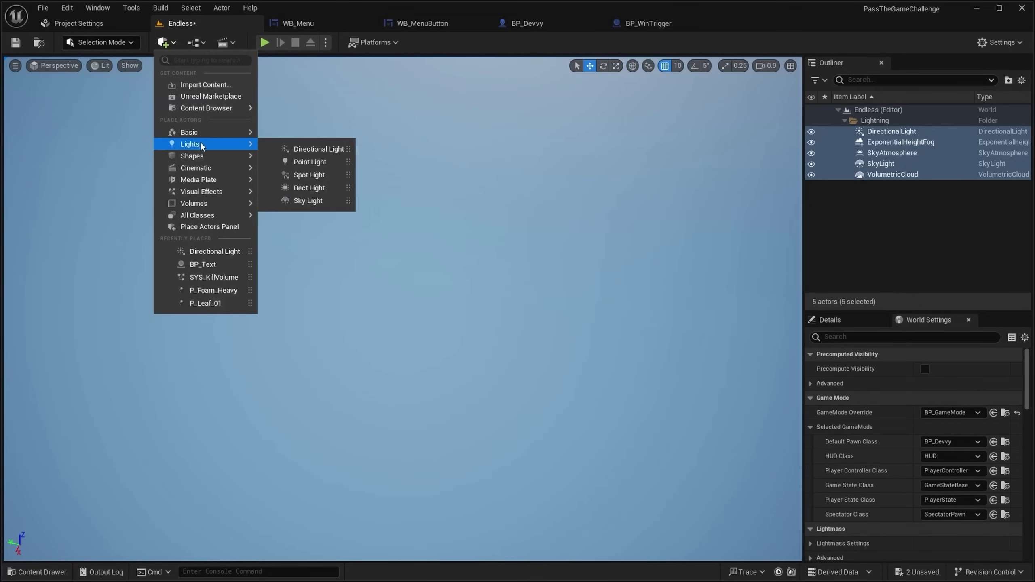
mouse_move(242, 162)
left_click_drag(377, 251, 465, 297)
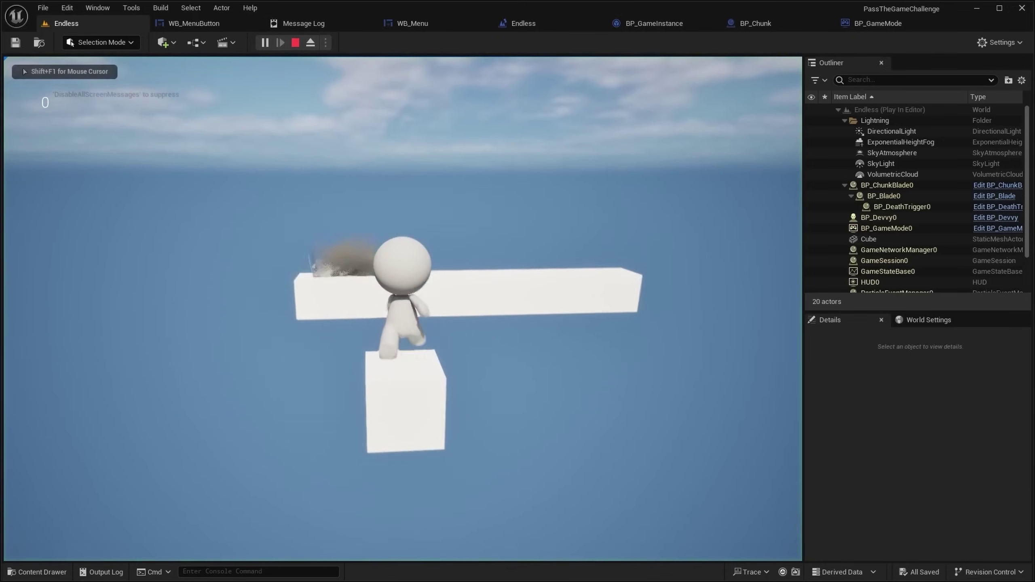
key("space")
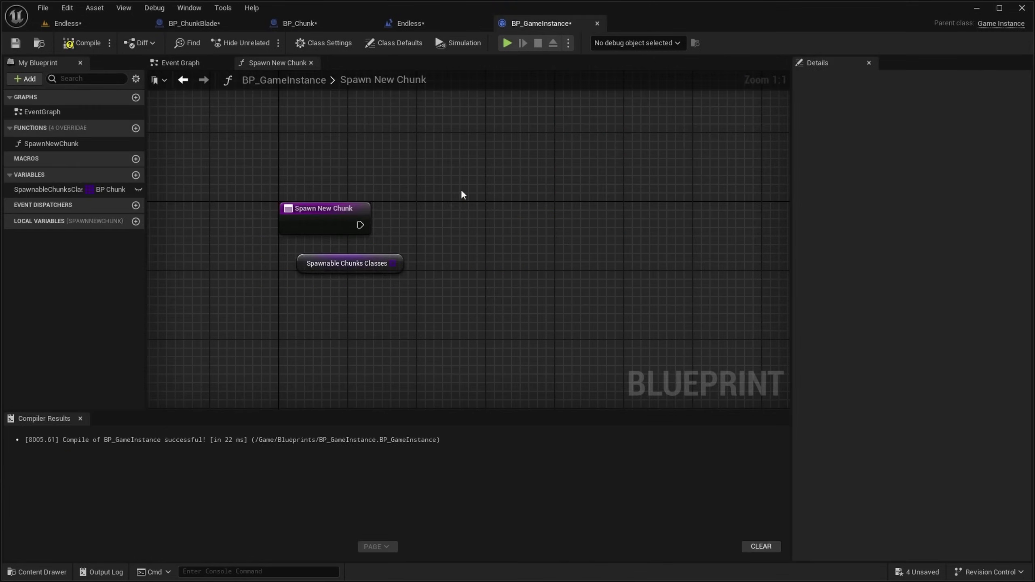
Paste the spawning nodes into Spawn New Chunk and add a Spawnable Chunks Classes getter.
key("ctrl+v")
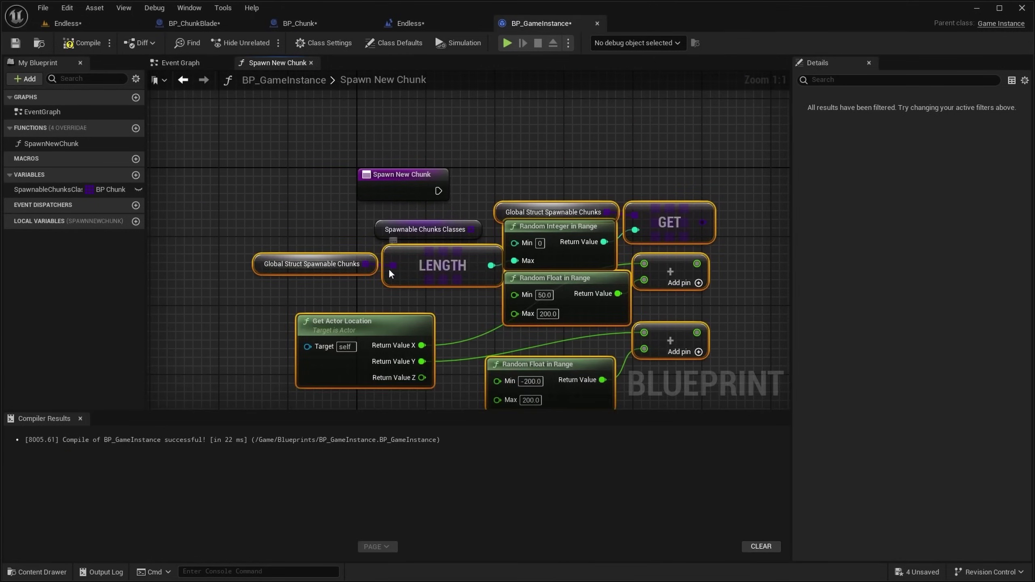
left_click_drag(469, 229, 605, 212)
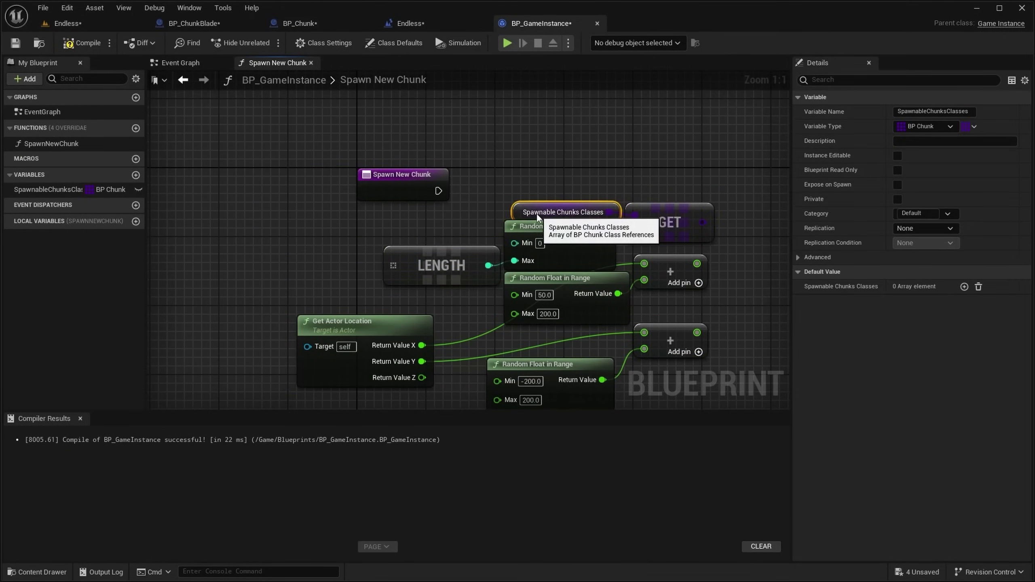
left_click_drag(57, 191, 405, 268, "ctrl")
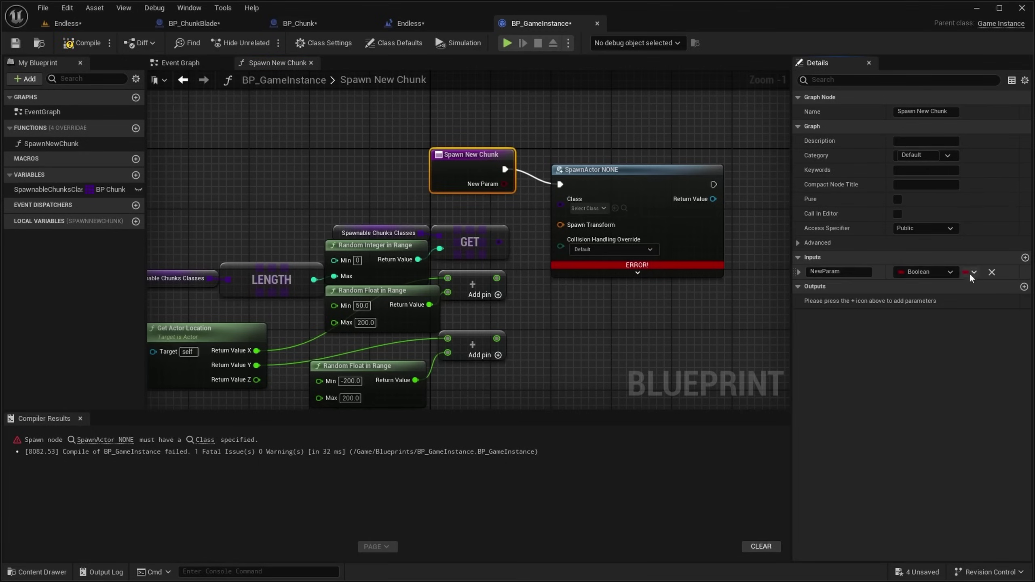
Set the new parameter's type to Vector.
left_click(924, 272)
left_click(896, 390)
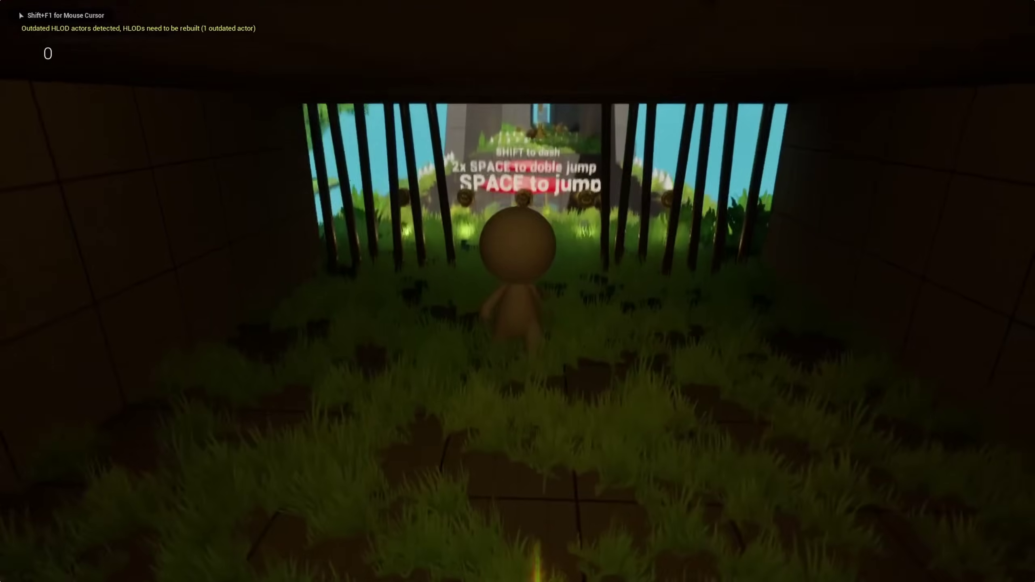
Run through the gate, over the red jump pads and spiked path, and up past the pillars.
key("w")
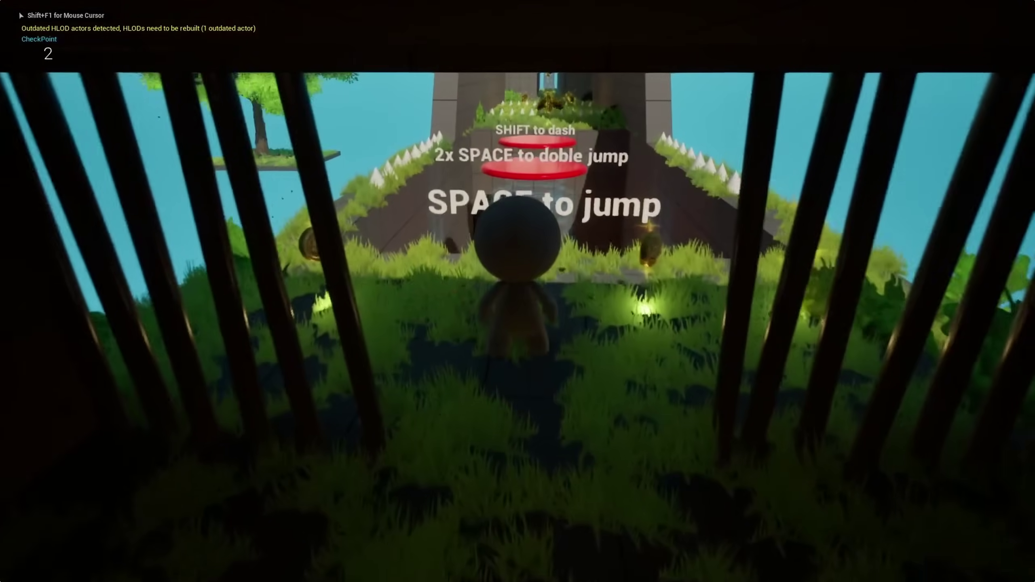
key("w")
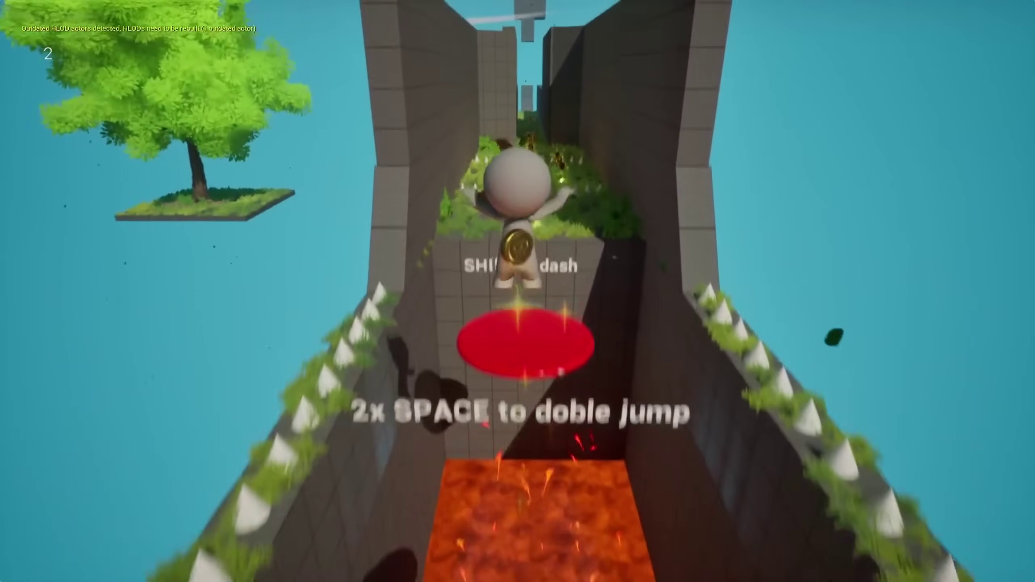
key("w")
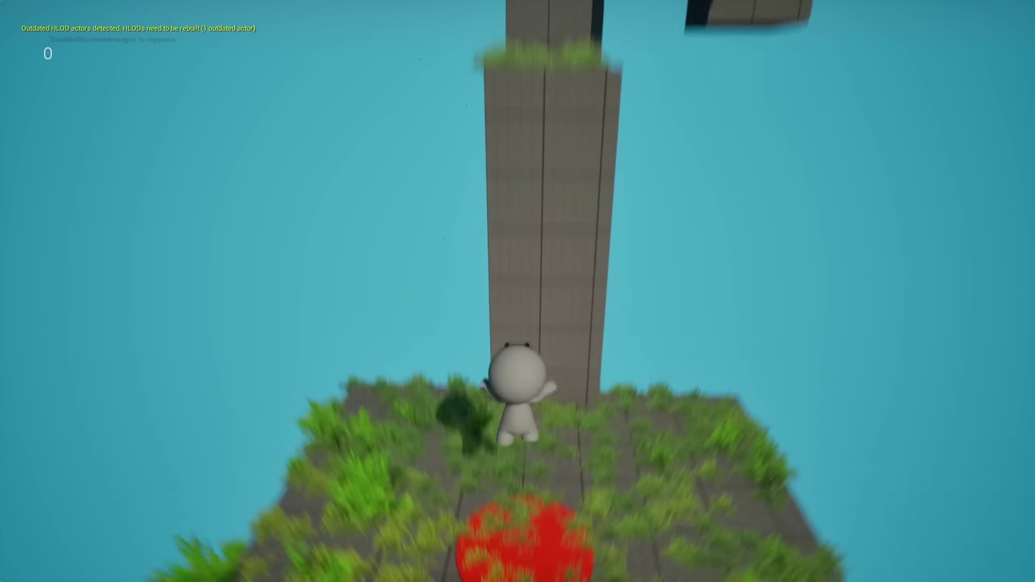
key("w")
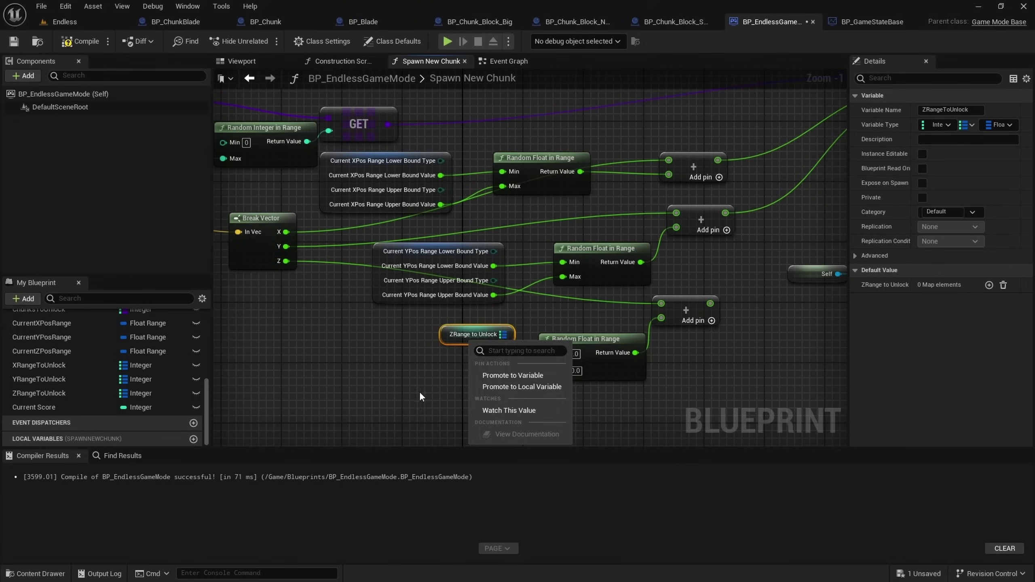
Check CurrentZPosRange's default range, then run across newly spawned platforms to raise the score.
left_click(449, 355)
left_click(44, 351)
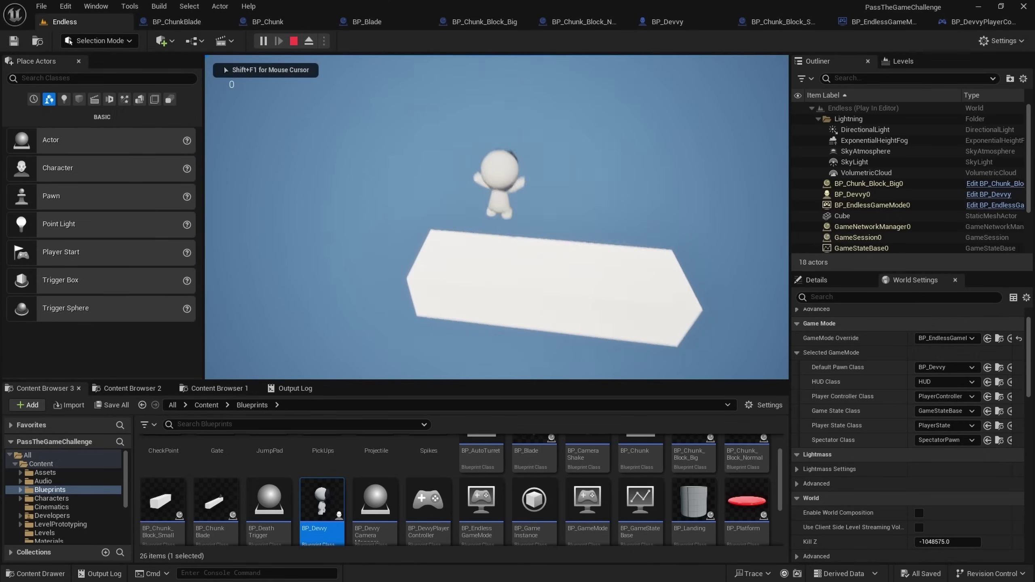
key("w")
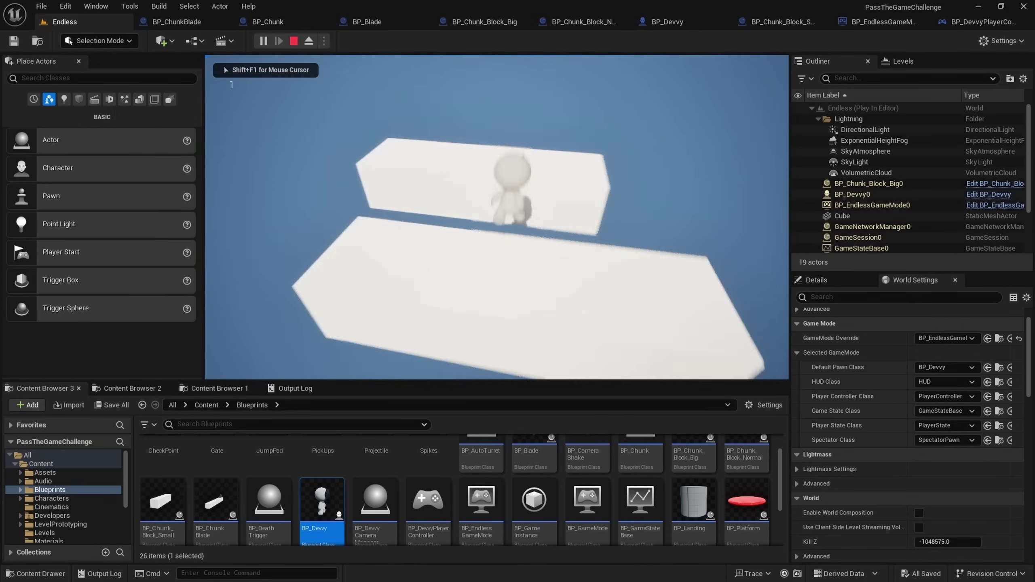
key("w")
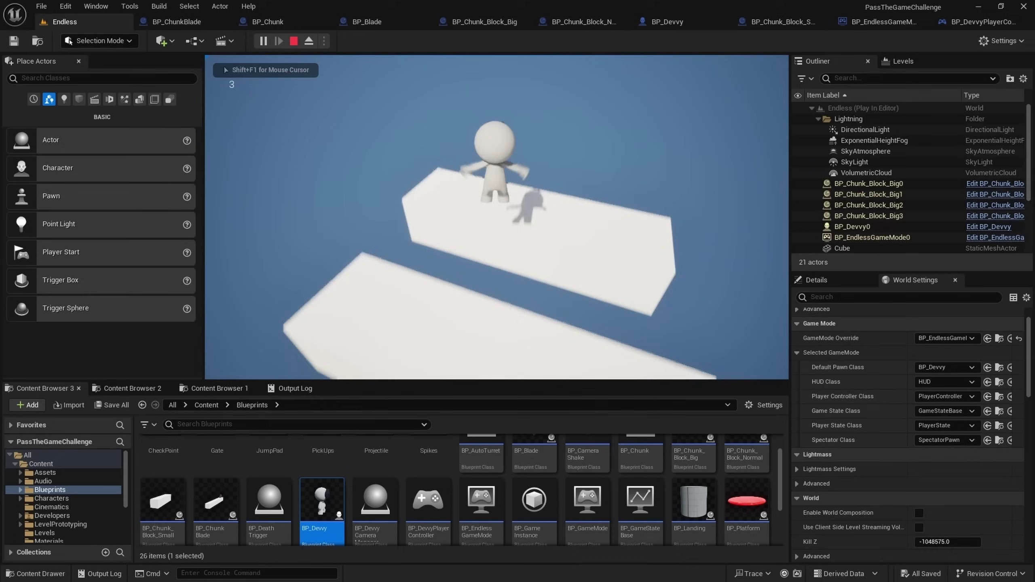
key("w")
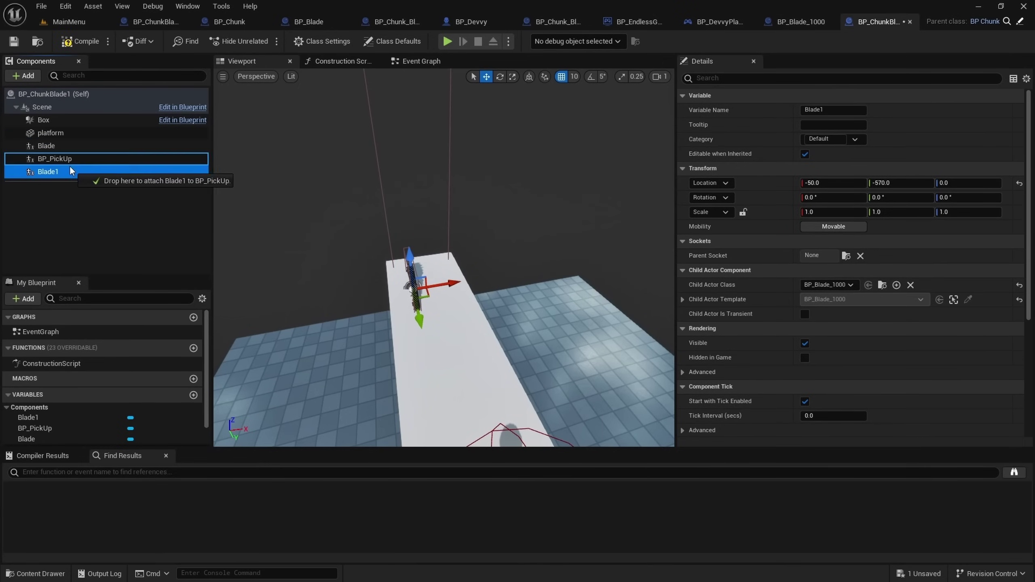
Orbit the view to inspect the BP_ChunkBlade1 chunk from another angle.
right_click_drag(390, 244, 390, 244)
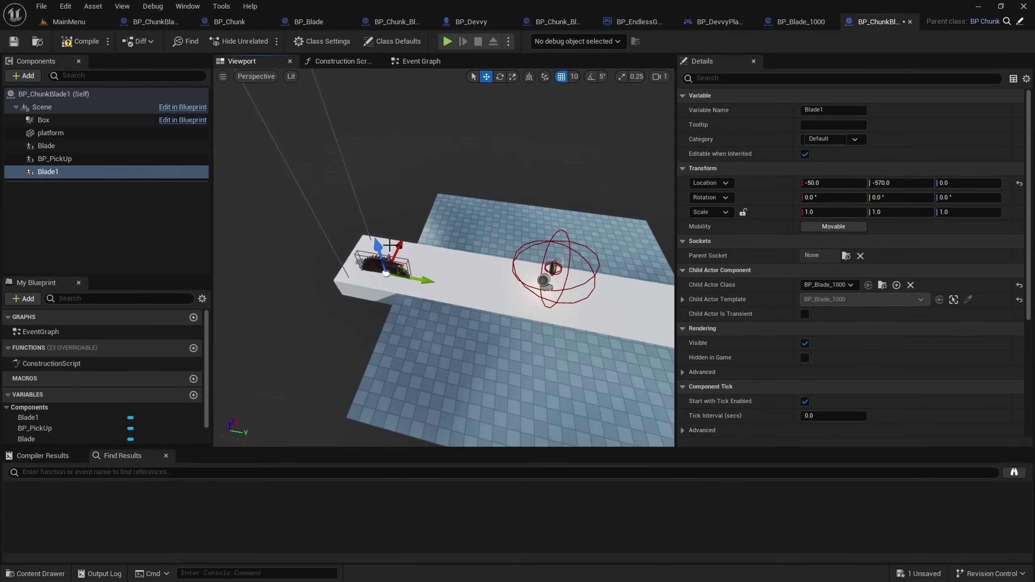